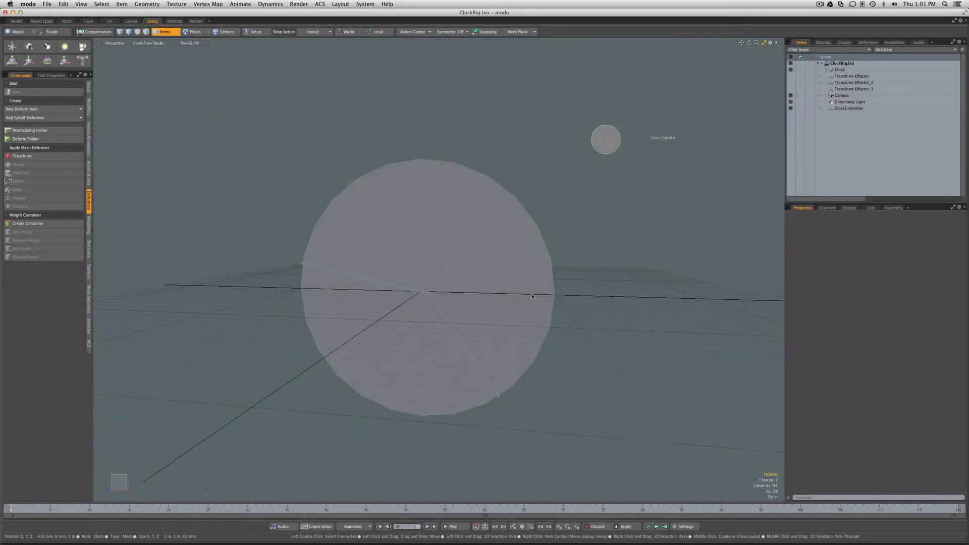
Select the ClockController and drag its Minute channel from 23 to 54 to swing the hands
{"action": "mouse_move", "coordinate": [635, 288]}
{"action": "left_mouse_down", "text": "alt"}
{"action": "mouse_move", "coordinate": [615, 293]}
{"action": "mouse_move", "coordinate": [626, 294]}
{"action": "left_mouse_up", "text": "alt"}
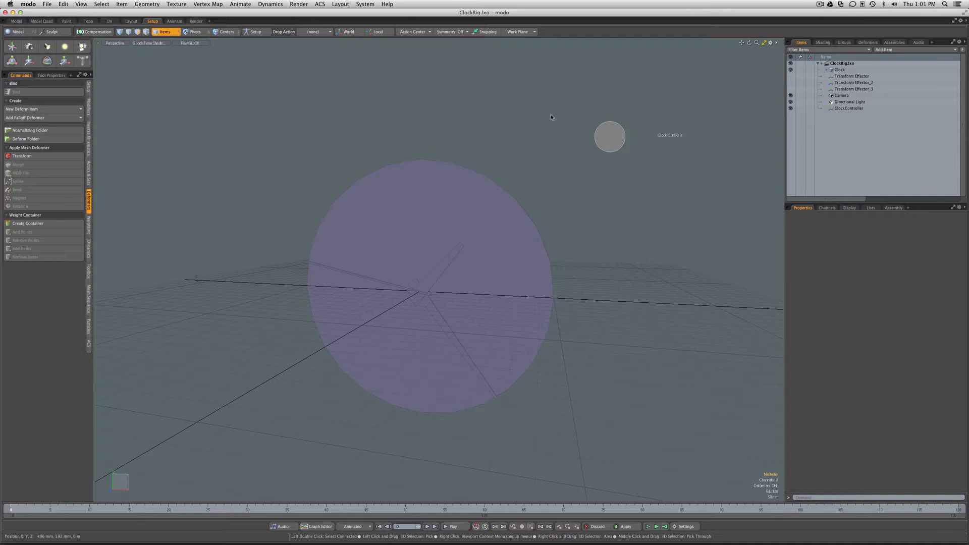
{"action": "left_click_drag", "start_coordinate": [580, 209], "coordinate": [588, 219], "text": "alt"}
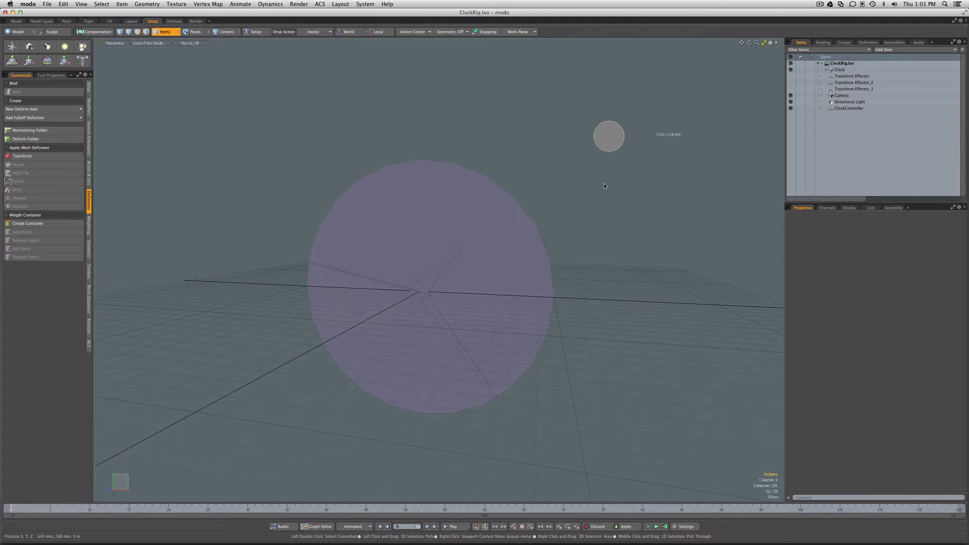
{"action": "left_click", "coordinate": [611, 137]}
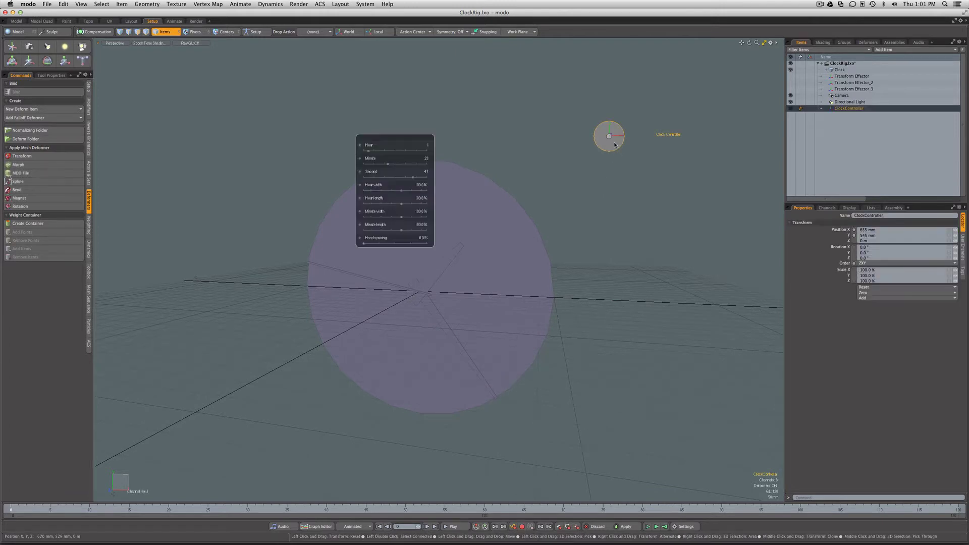
{"action": "left_click_drag", "start_coordinate": [416, 142], "coordinate": [604, 227]}
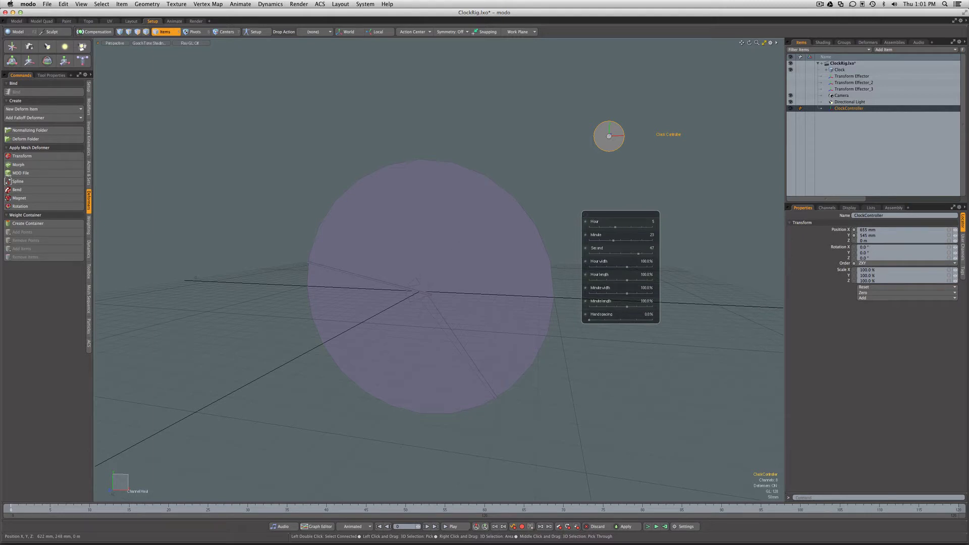
{"action": "left_click_drag", "start_coordinate": [614, 240], "coordinate": [636, 241]}
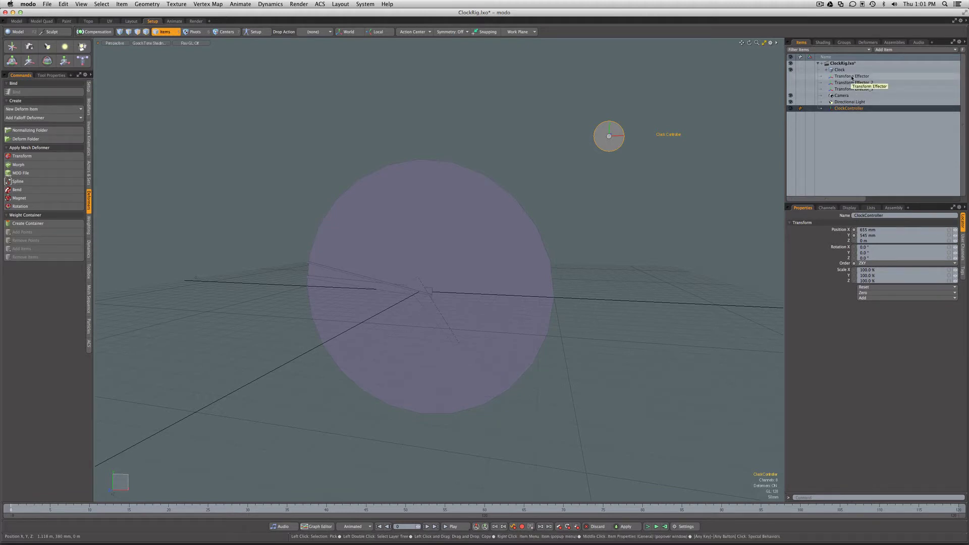
{"action": "left_click", "coordinate": [868, 42]}
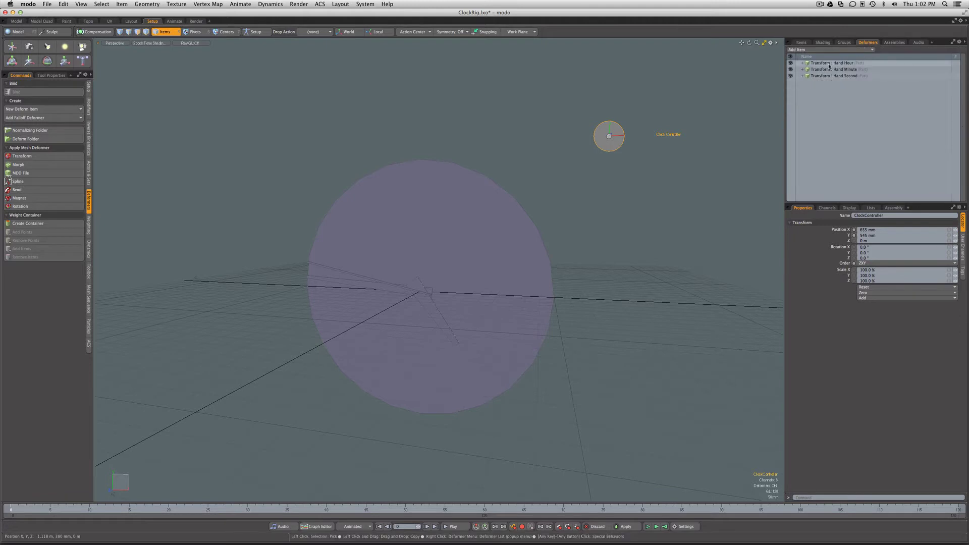
{"action": "left_click", "coordinate": [803, 63]}
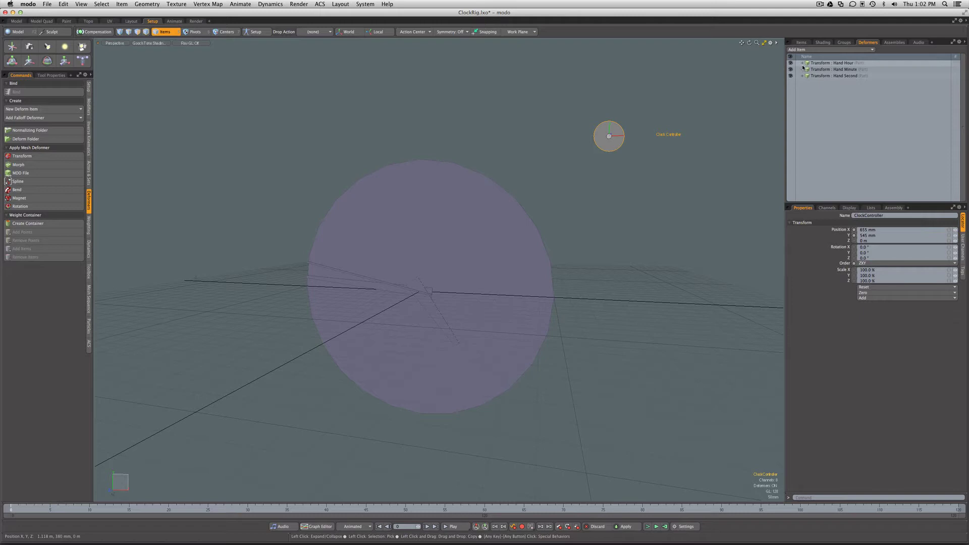
{"action": "left_click", "coordinate": [803, 63]}
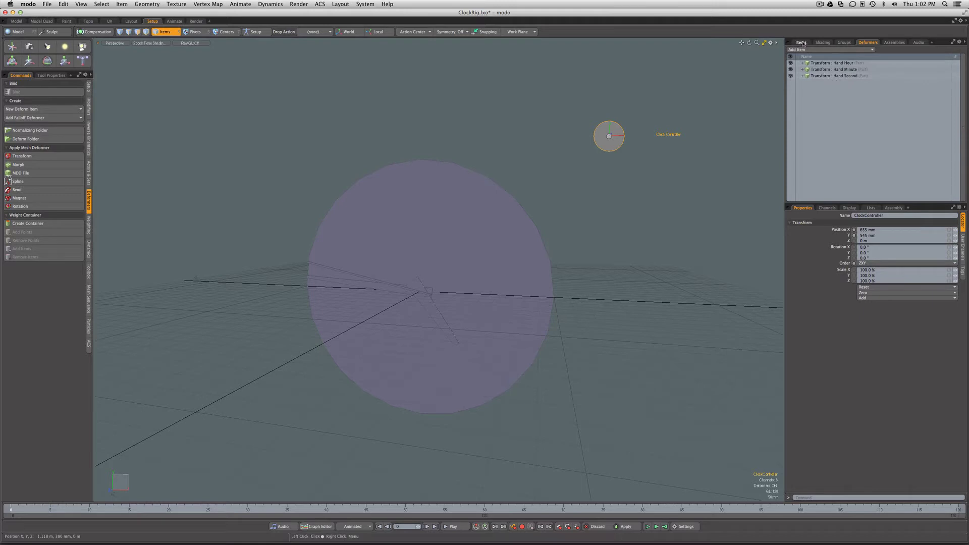
{"action": "left_click", "coordinate": [801, 42]}
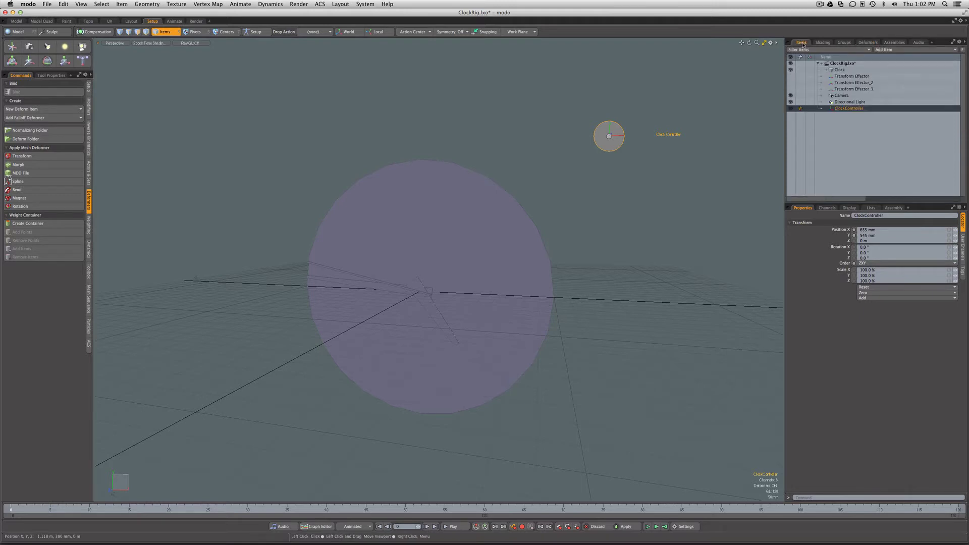
{"action": "left_click", "coordinate": [840, 70]}
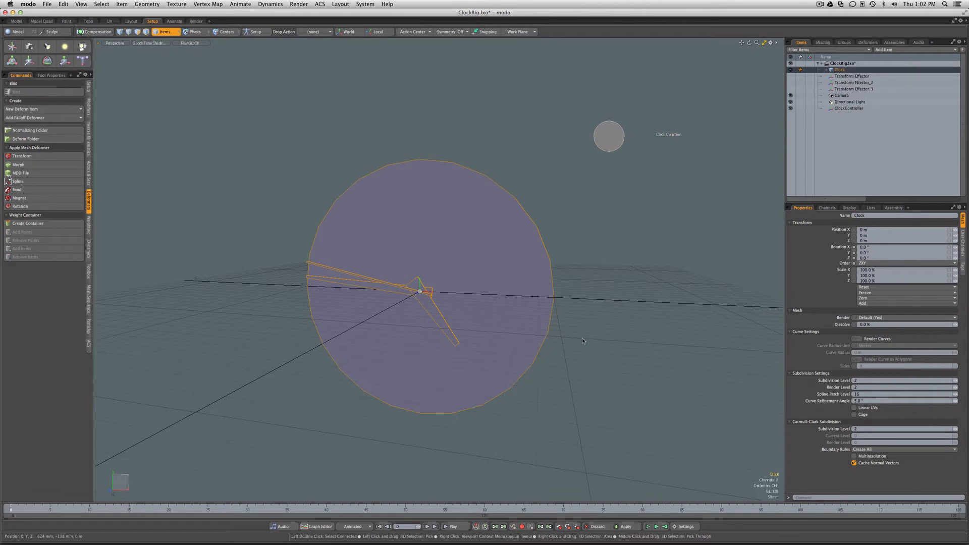
{"action": "key", "text": "w"}
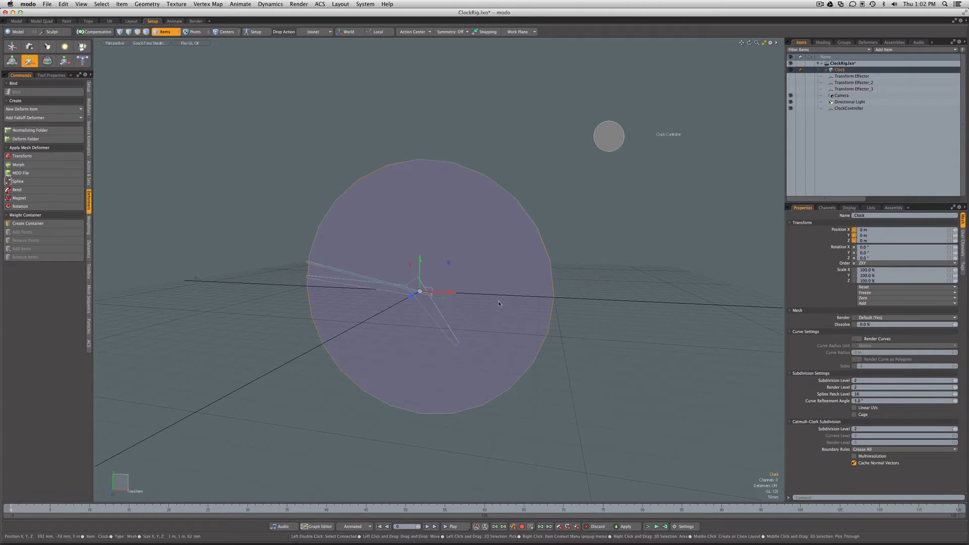
{"action": "left_click_drag", "start_coordinate": [444, 292], "coordinate": [463, 297]}
{"action": "key", "text": "e"}
{"action": "left_click_drag", "start_coordinate": [408, 285], "coordinate": [429, 278]}
{"action": "key", "text": "ctrl+z"}
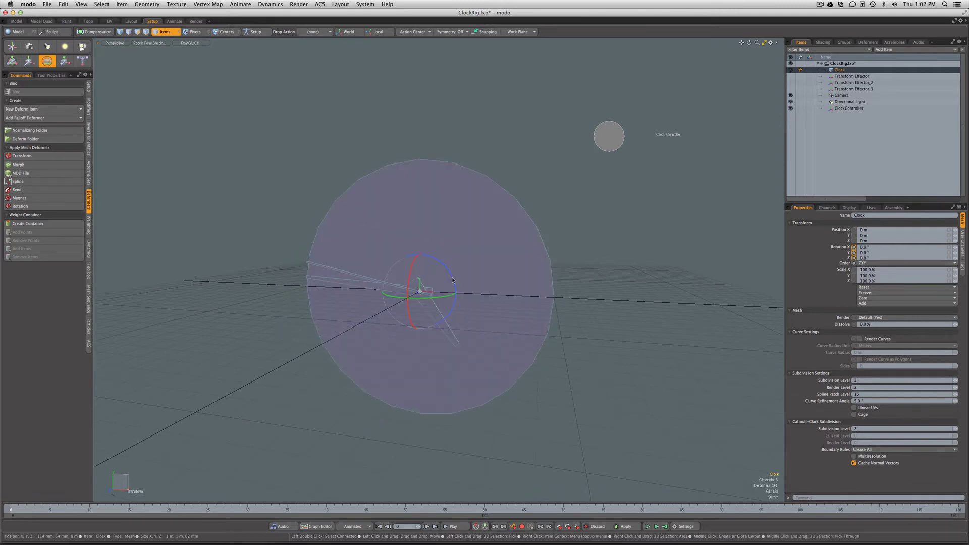
{"action": "key", "text": "space"}
{"action": "left_click", "coordinate": [607, 261]}
{"action": "mouse_move", "coordinate": [610, 262]}
{"action": "left_mouse_down", "text": "alt"}
{"action": "mouse_move", "coordinate": [599, 268]}
{"action": "mouse_move", "coordinate": [612, 261]}
{"action": "left_mouse_up", "text": "alt"}
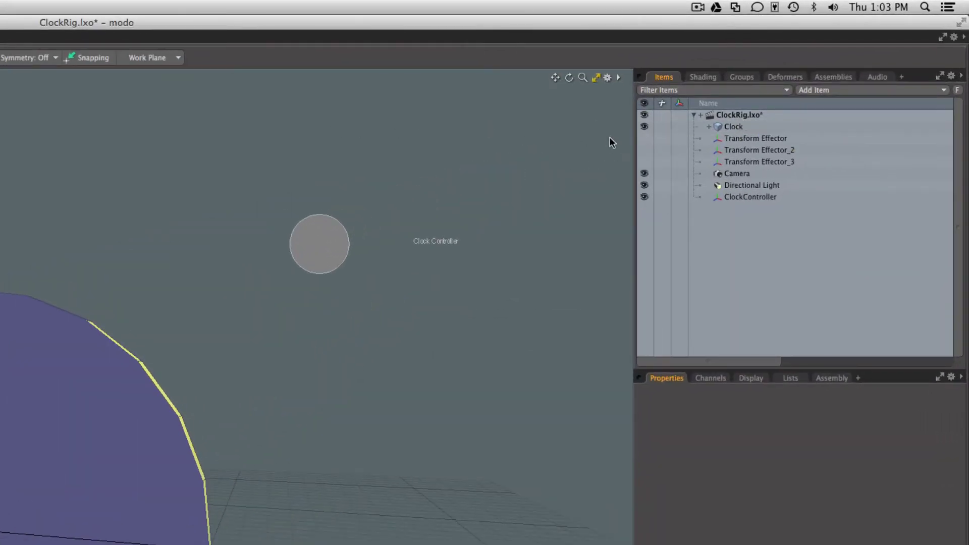
Add a new locator, place it just below the Clock mesh, and rename it Clock_Mover
{"action": "left_click", "coordinate": [832, 90]}
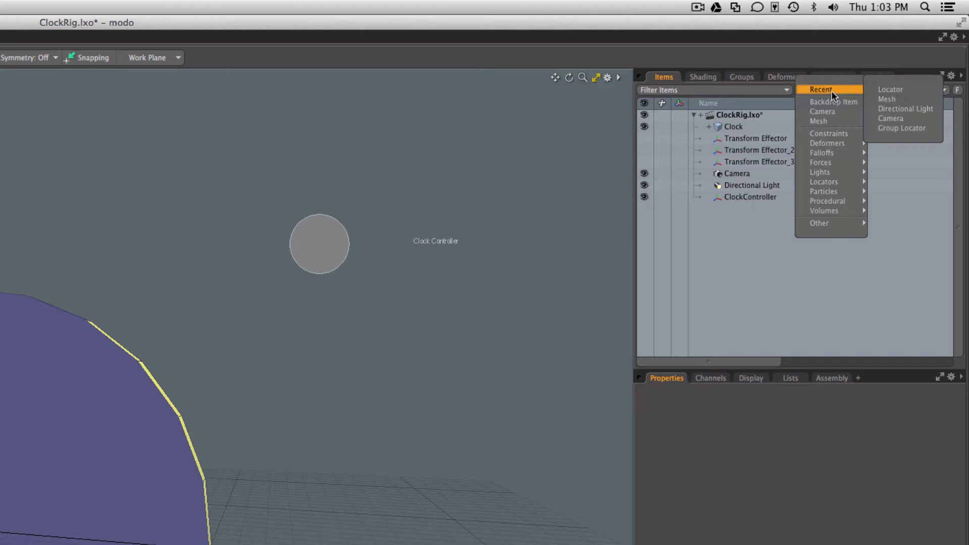
{"action": "left_click", "coordinate": [879, 89]}
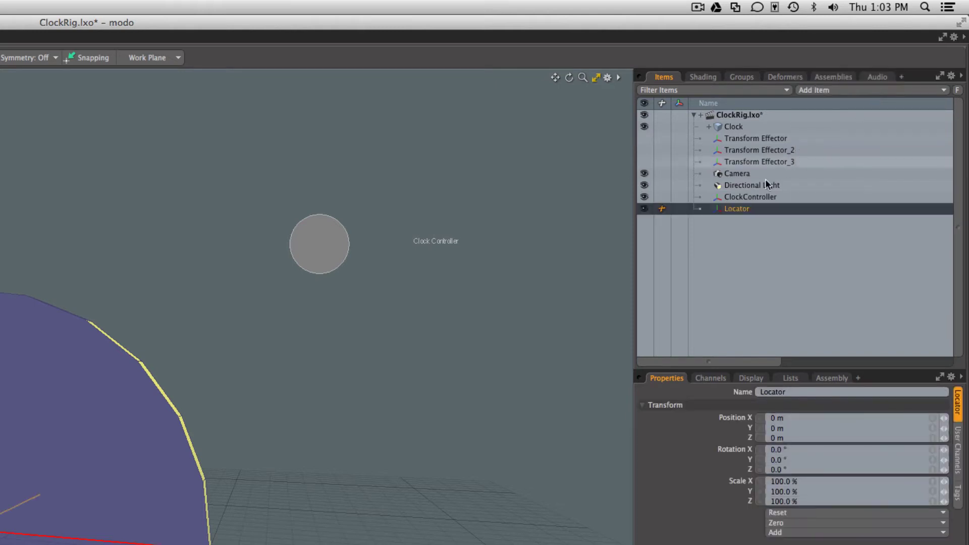
{"action": "left_click_drag", "start_coordinate": [731, 211], "coordinate": [738, 136]}
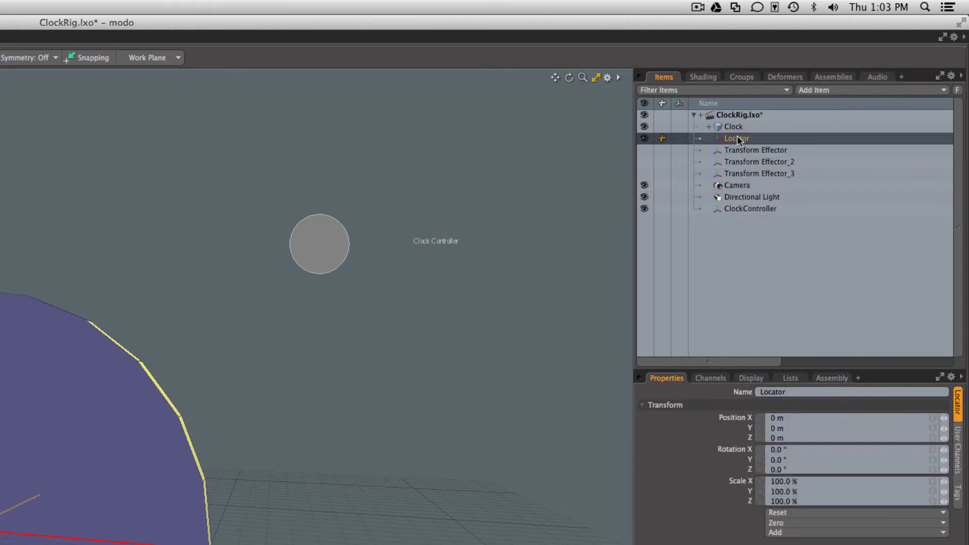
{"action": "double_click", "coordinate": [741, 139]}
{"action": "type", "text": "Clock_Mov"}
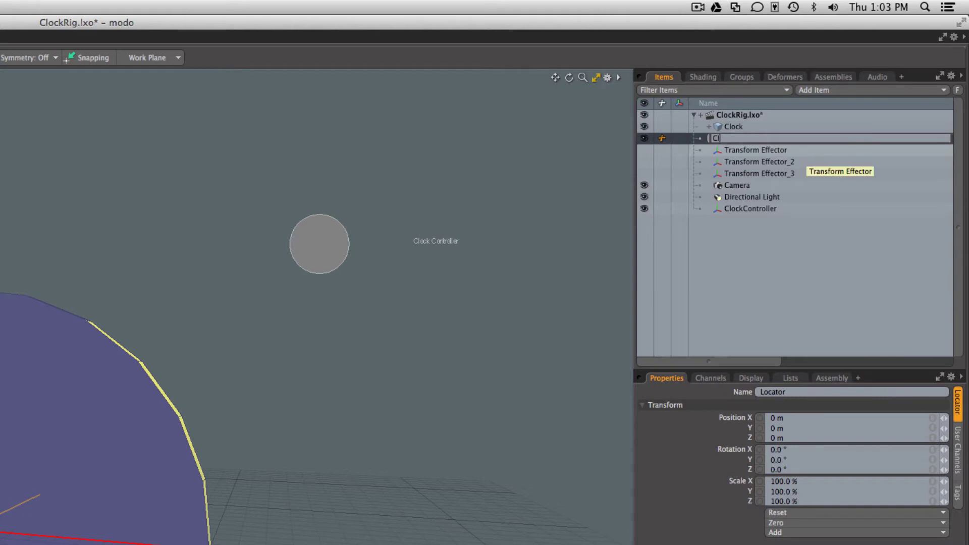
{"action": "type", "text": "er"}
{"action": "key", "text": "Return"}
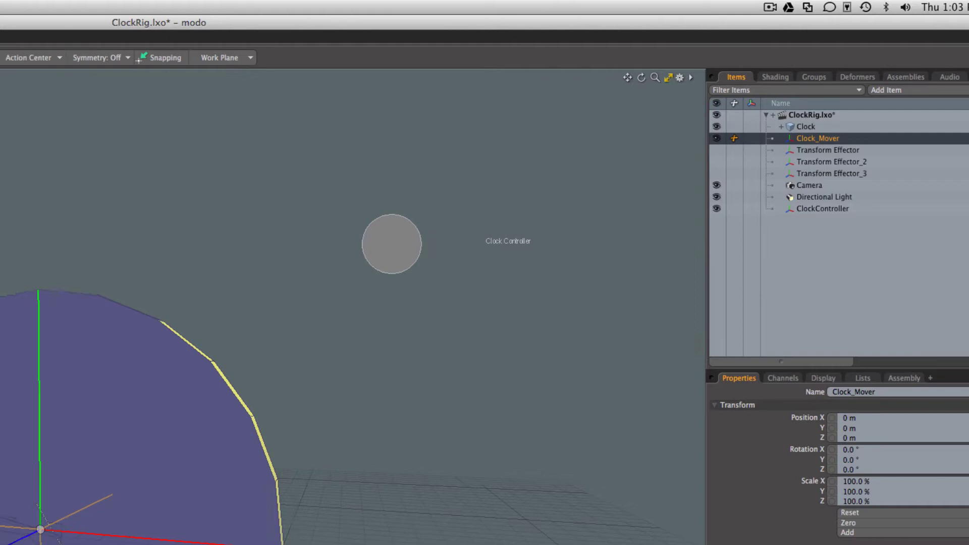
Create a General Influence deformer, then a Weight Container deformer via Create Container
{"action": "left_click", "coordinate": [78, 204]}
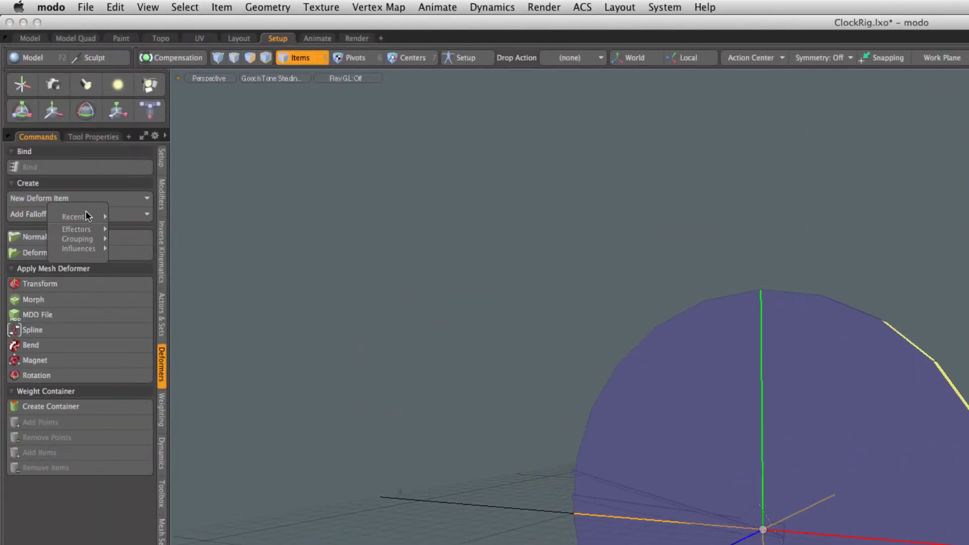
{"action": "mouse_move", "coordinate": [96, 256]}
{"action": "left_click", "coordinate": [136, 250]}
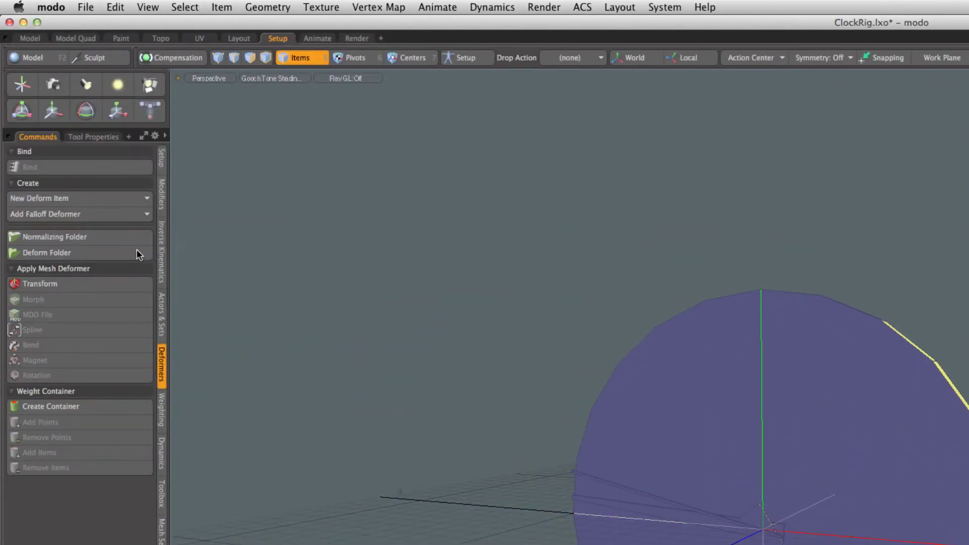
{"action": "left_click", "coordinate": [95, 406]}
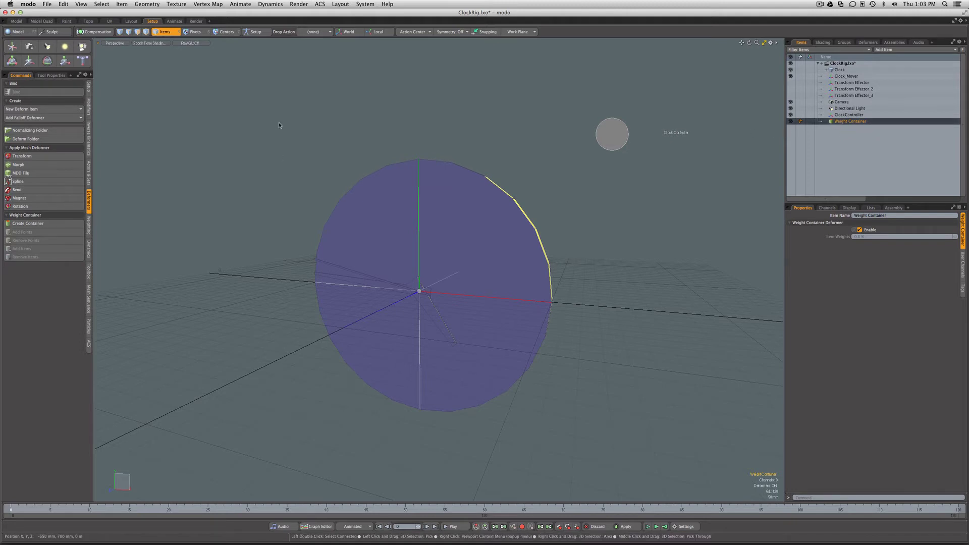
Box-select every clock disc vertex, add them to the Weight Container, and show the schematic below the 3D view
{"action": "key", "text": "1"}
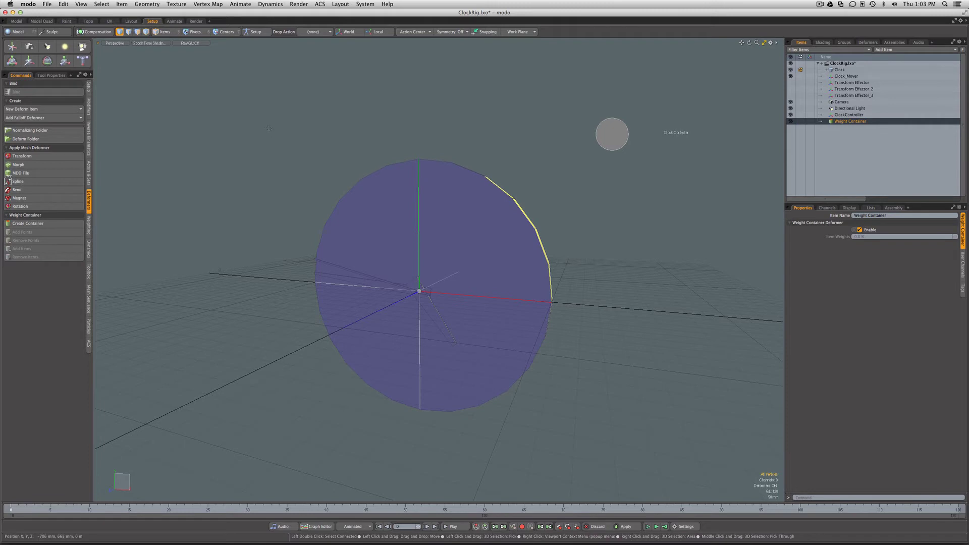
{"action": "left_click_drag", "start_coordinate": [269, 127], "coordinate": [579, 436]}
{"action": "left_click_drag", "start_coordinate": [535, 332], "coordinate": [517, 268], "text": "alt"}
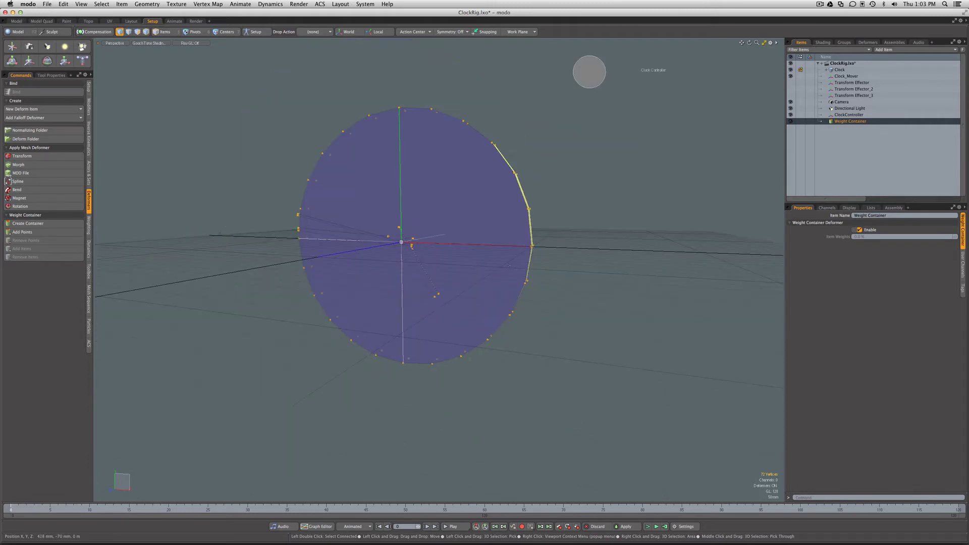
{"action": "left_click", "coordinate": [41, 233]}
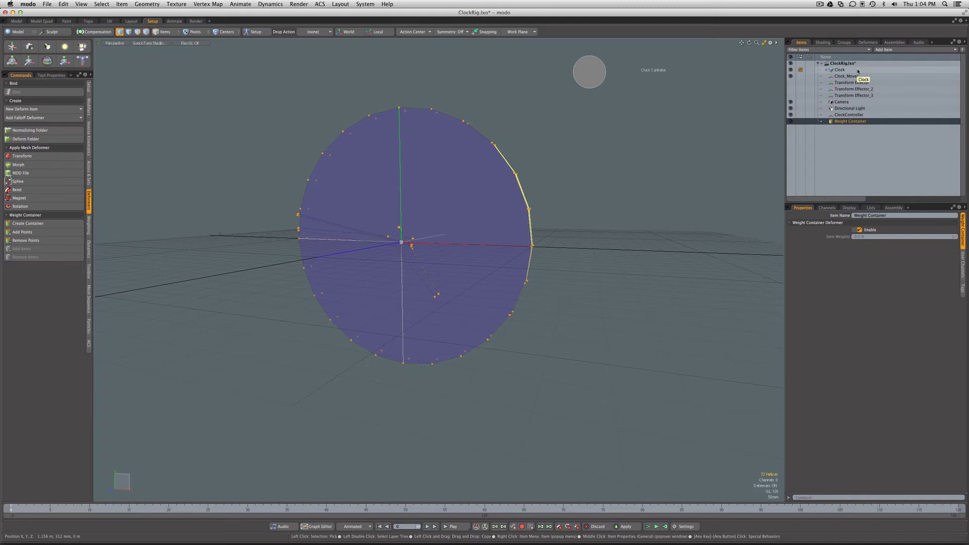
{"action": "left_click", "coordinate": [762, 51]}
Bring Weight Container, Clock_Mover and General Influence into the schematic; link Clock_Mover and feed Weight Container into Geometry
{"action": "scroll", "coordinate": [588, 300], "scroll_direction": "up", "scroll_amount": 4}
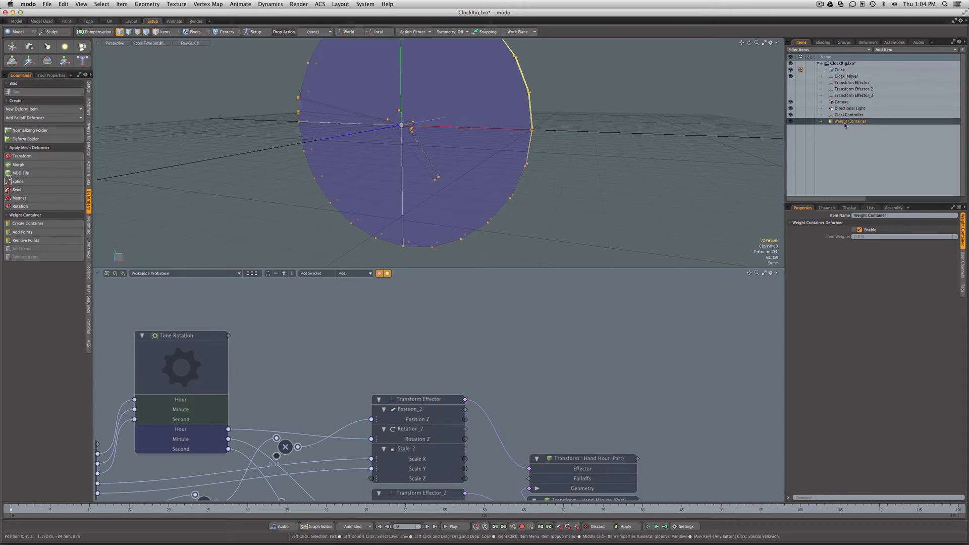
{"action": "left_click_drag", "start_coordinate": [848, 122], "coordinate": [484, 358]}
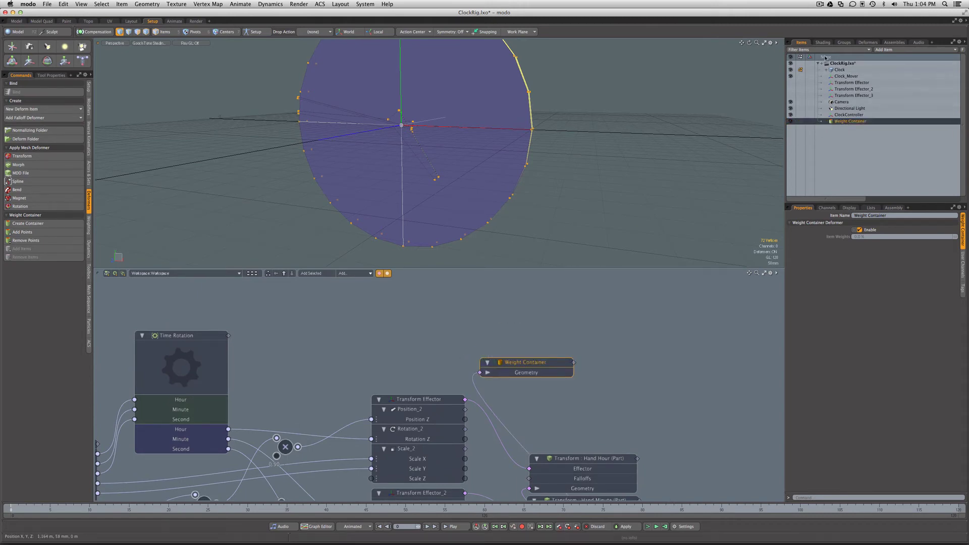
{"action": "left_click_drag", "start_coordinate": [846, 77], "coordinate": [542, 321]}
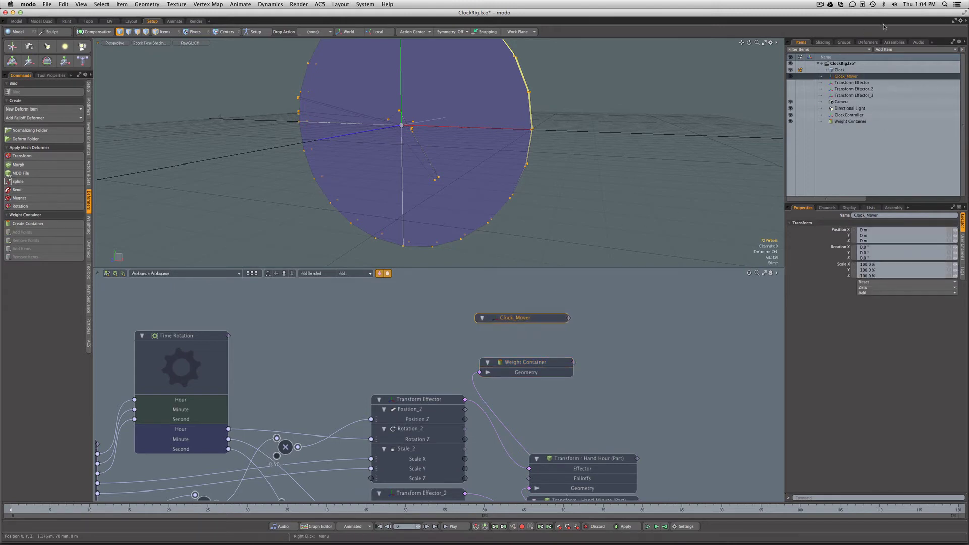
{"action": "left_click", "coordinate": [868, 42]}
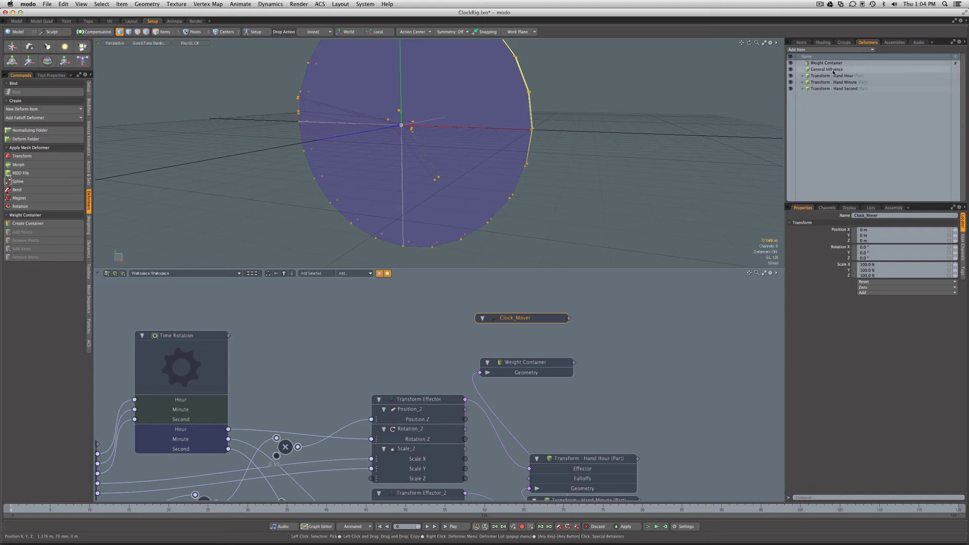
{"action": "left_click_drag", "start_coordinate": [826, 69], "coordinate": [635, 321]}
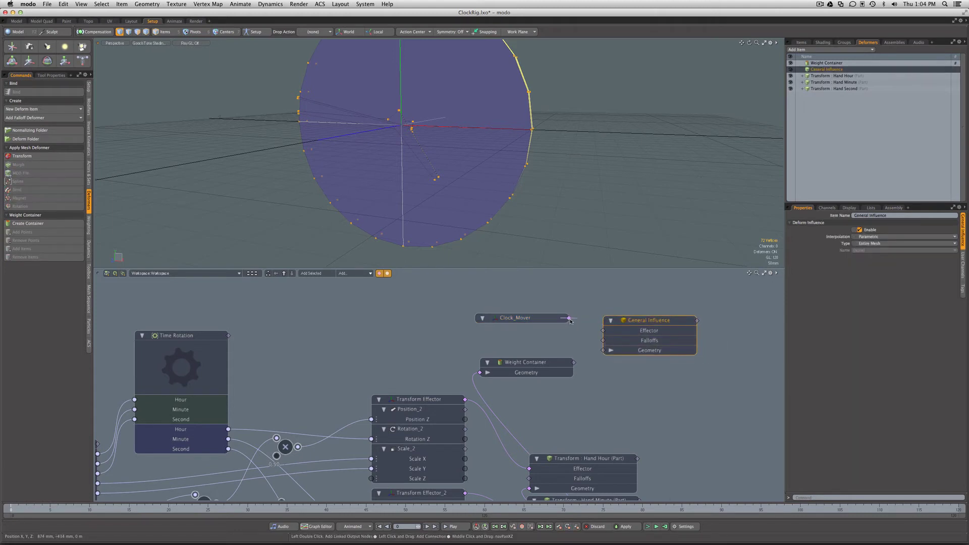
{"action": "left_click_drag", "start_coordinate": [569, 318], "coordinate": [642, 324]}
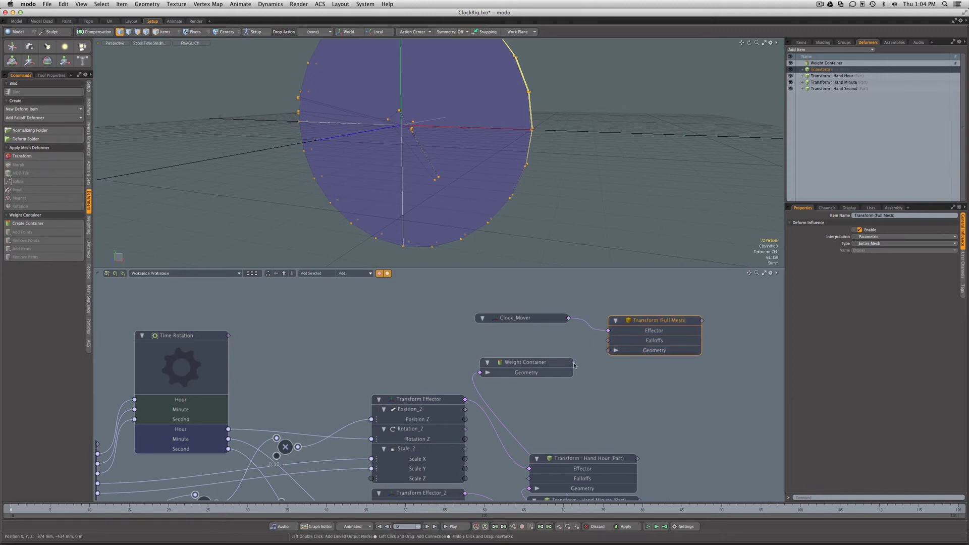
{"action": "left_click_drag", "start_coordinate": [574, 363], "coordinate": [608, 351]}
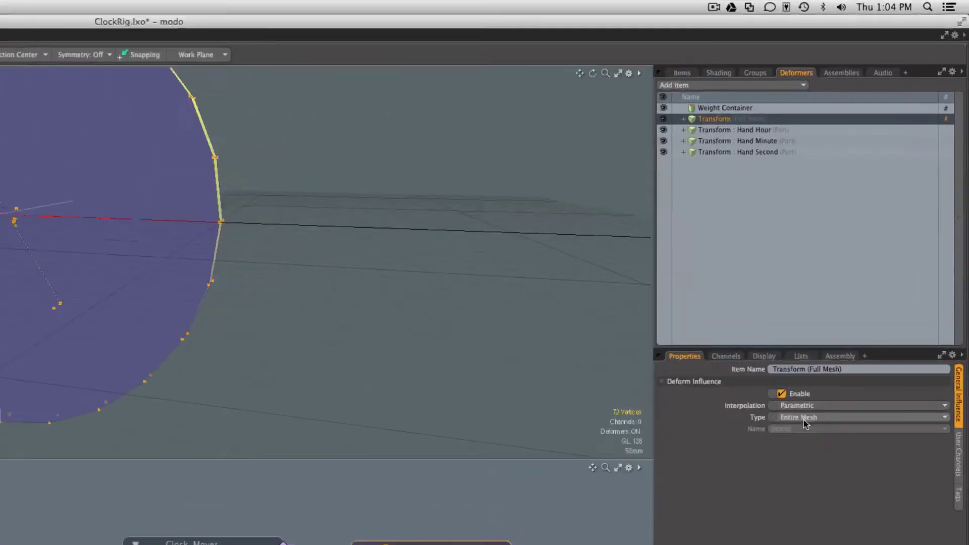
Set the transform deformer's Type to Weight Map with Weight Container as the map, then deselect
{"action": "left_click", "coordinate": [875, 246]}
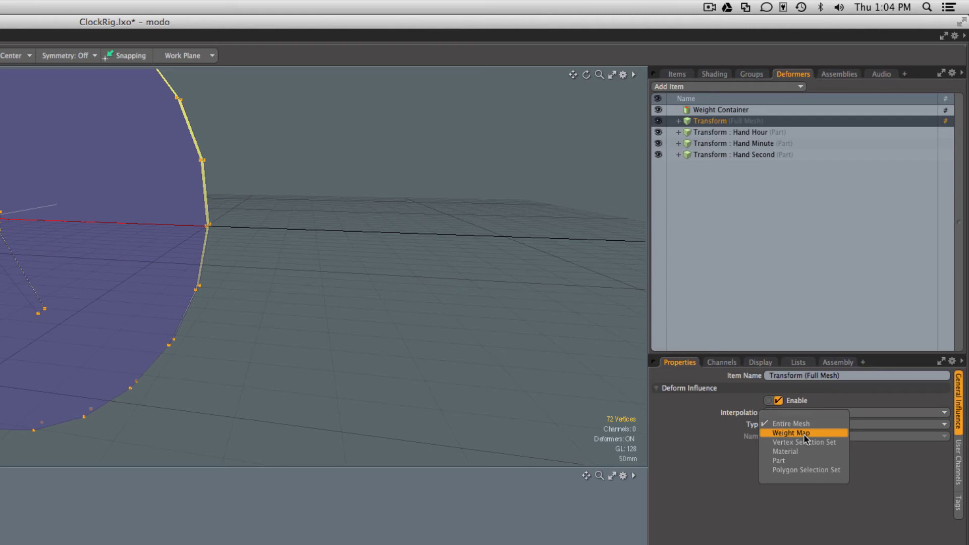
{"action": "left_click", "coordinate": [805, 437]}
{"action": "left_click", "coordinate": [801, 437]}
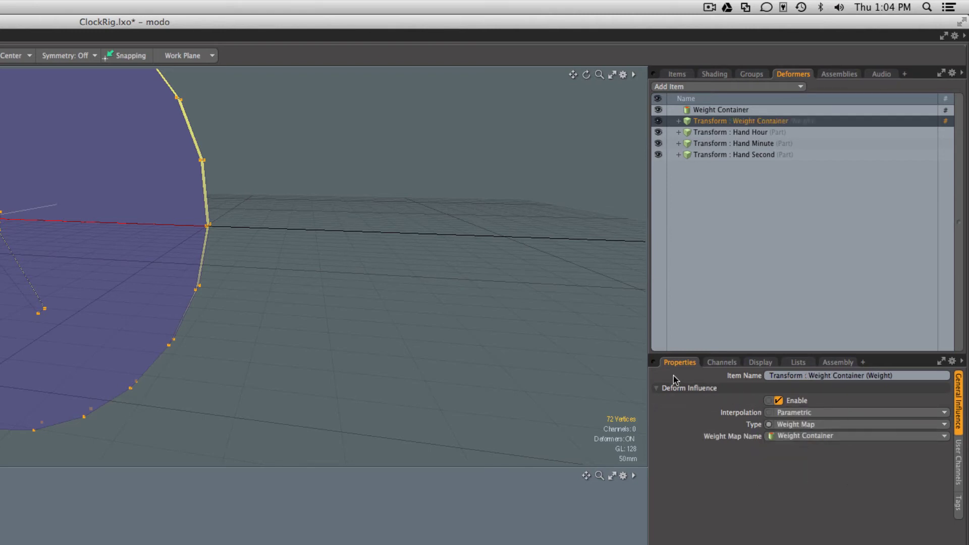
{"action": "left_click", "coordinate": [507, 513]}
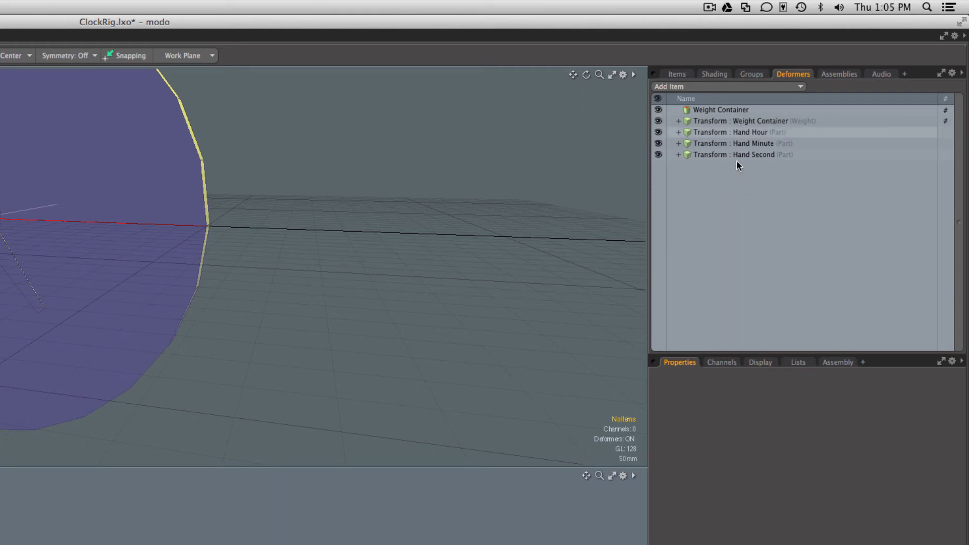
Show the Items list, maximize the 3D viewport, and select Clock_Mover
{"action": "left_click", "coordinate": [677, 75]}
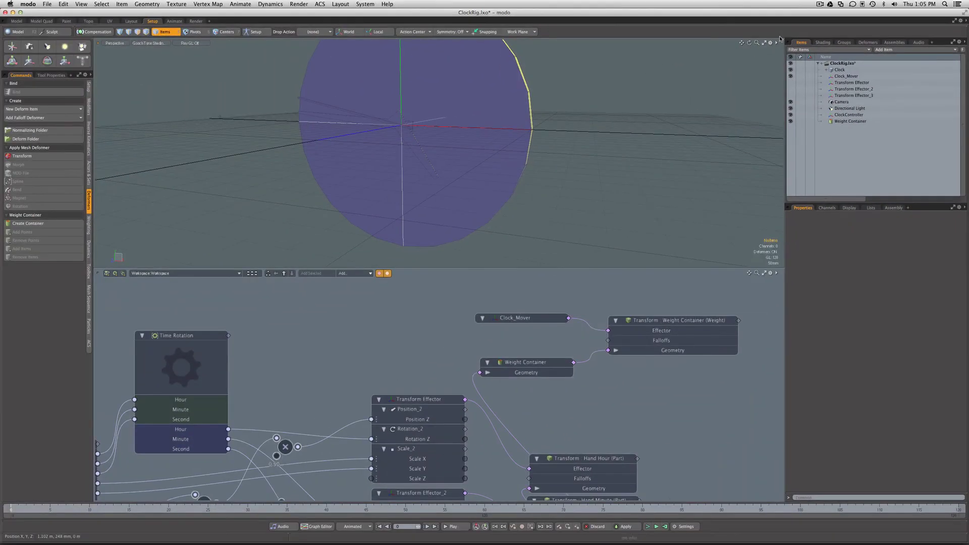
{"action": "left_click", "coordinate": [765, 44]}
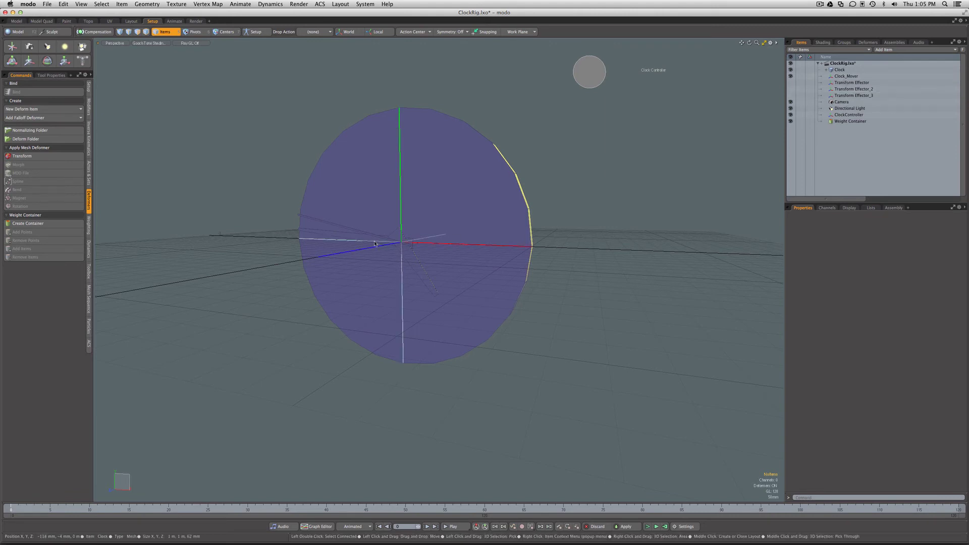
{"action": "left_click", "coordinate": [842, 78]}
Move Clock_Mover along X to −400 mm, rotate it and scale it to 62.5%
{"action": "key", "text": "w"}
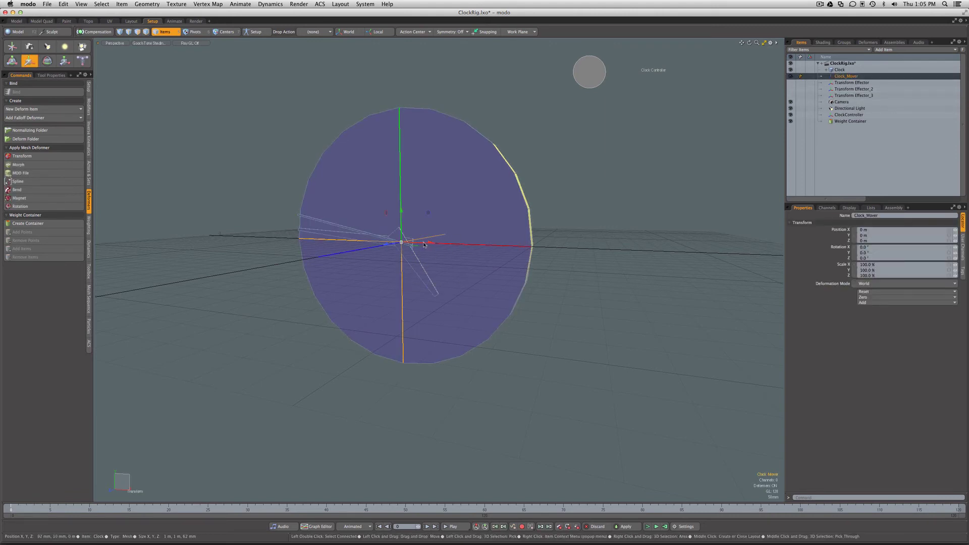
{"action": "left_click_drag", "start_coordinate": [424, 245], "coordinate": [298, 244]}
{"action": "key", "text": "e"}
{"action": "key", "text": "y"}
{"action": "key", "text": "space"}
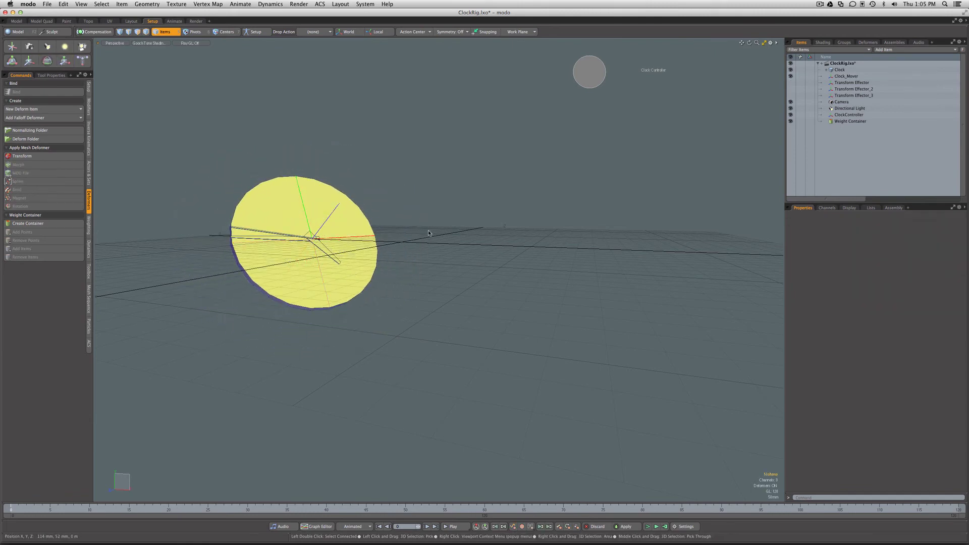
Select ClockController, drag its Hour from 4 to 7, then reselect Clock_Mover
{"action": "left_click", "coordinate": [584, 85]}
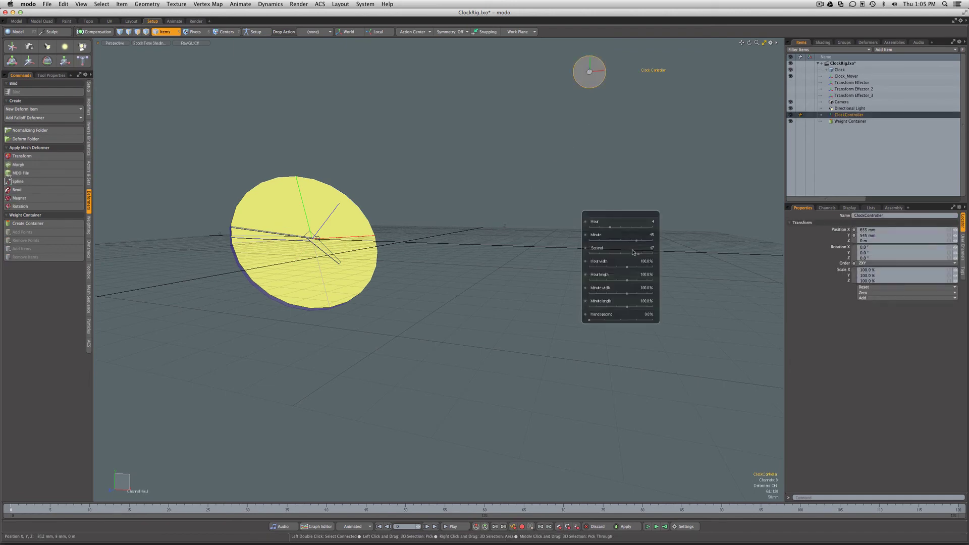
{"action": "mouse_move", "coordinate": [610, 228]}
{"action": "left_mouse_down"}
{"action": "mouse_move", "coordinate": [648, 228]}
{"action": "mouse_move", "coordinate": [615, 228]}
{"action": "mouse_move", "coordinate": [626, 228]}
{"action": "mouse_move", "coordinate": [596, 241]}
{"action": "left_mouse_up"}
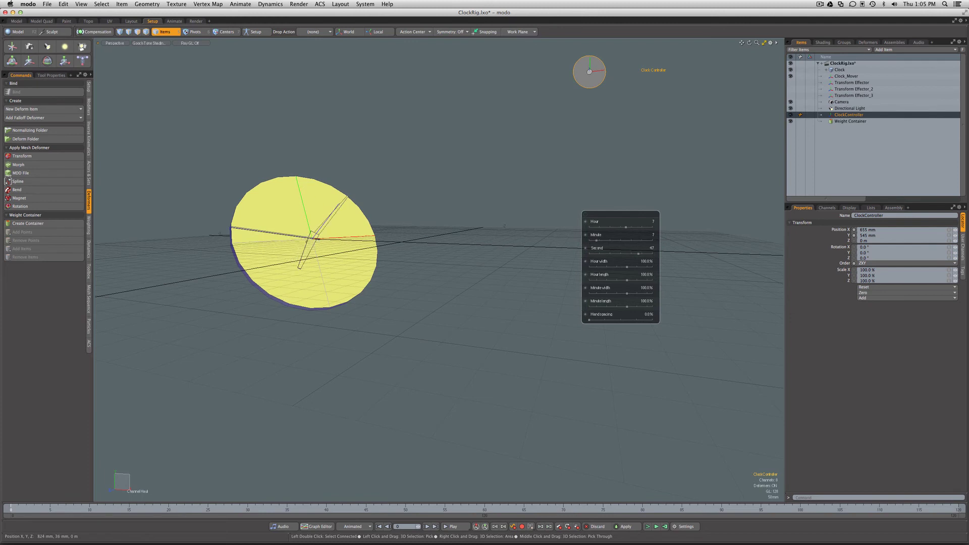
{"action": "left_click", "coordinate": [613, 247]}
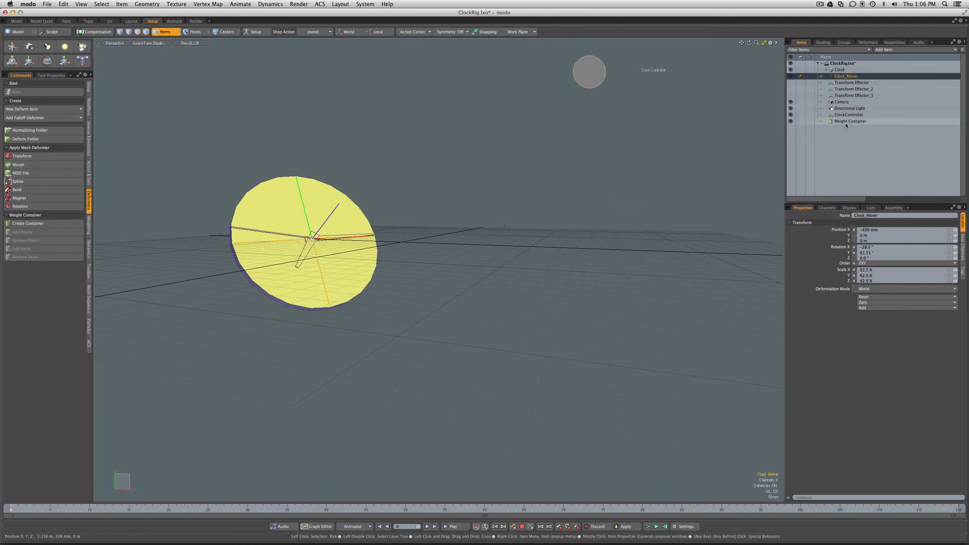